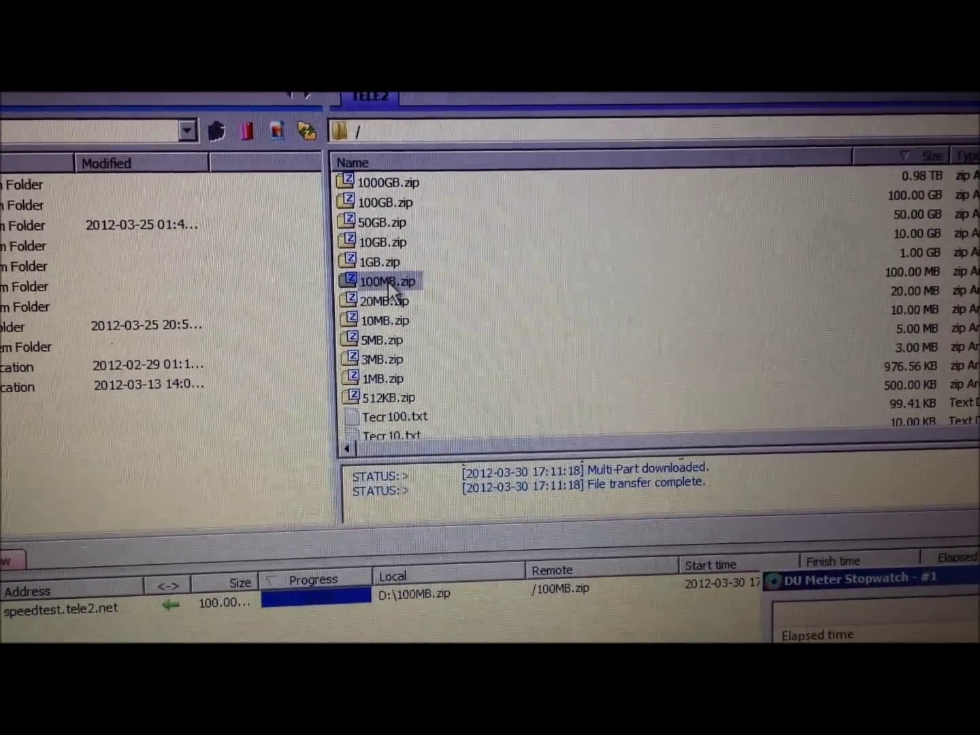
Download 1GB.zip to D:\ via Download Advanced and start the transfer-rate stopwatch
right_click(382, 261)
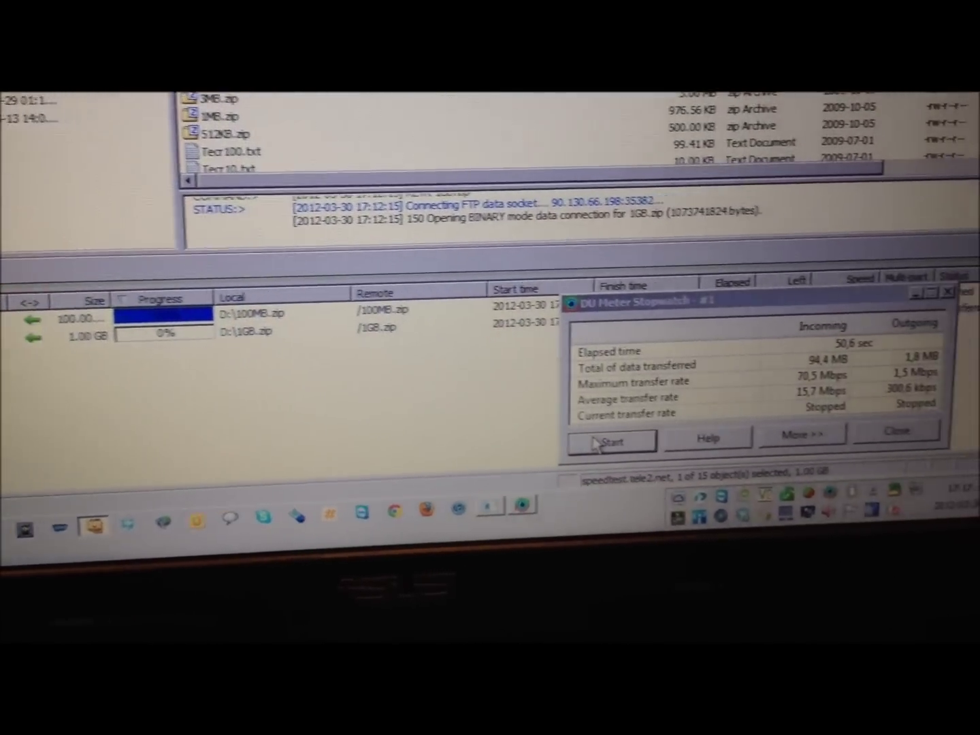
left_click(798, 463)
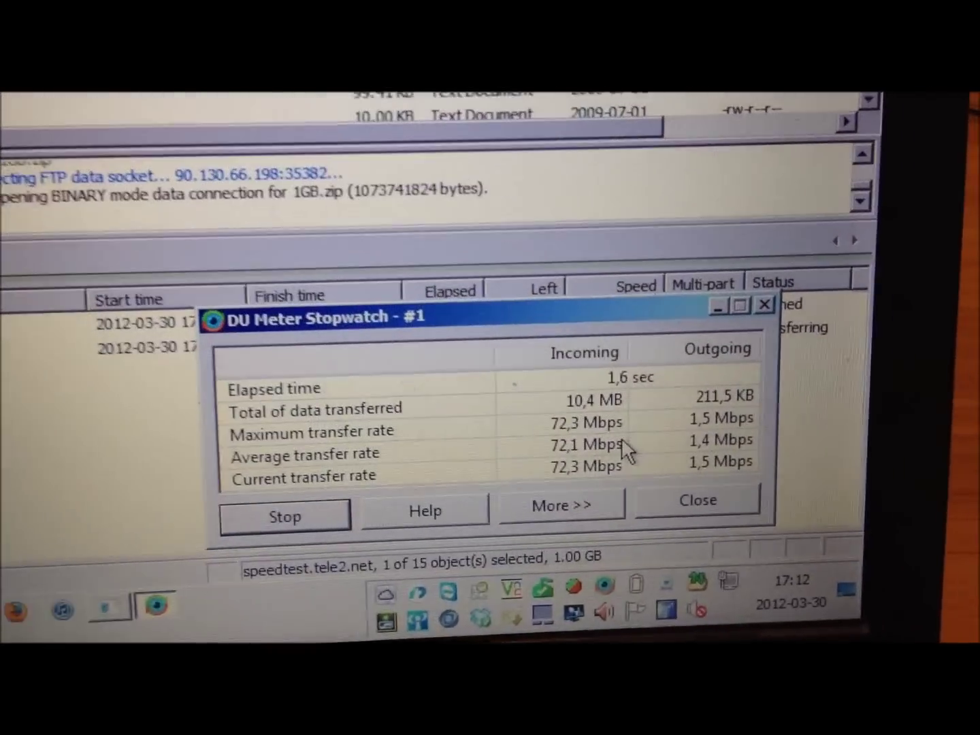